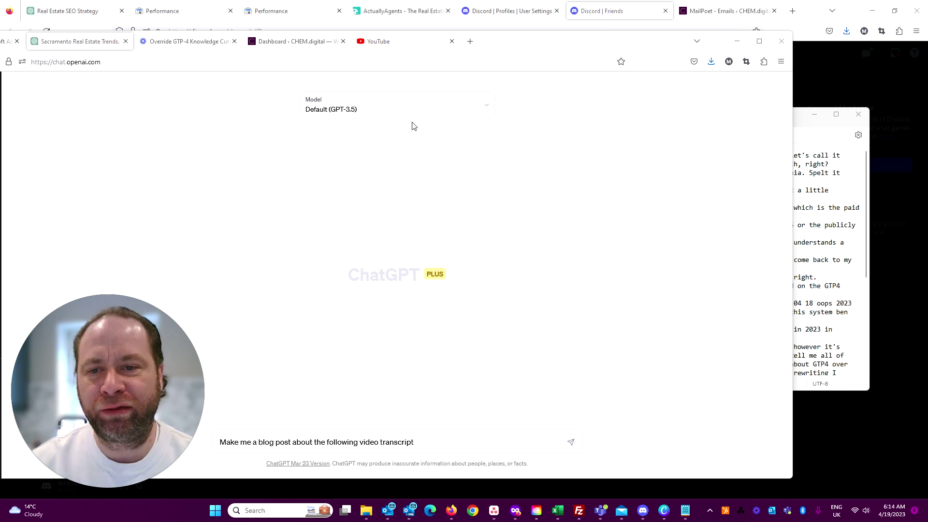
# Show the new chat's model options: Default (GPT-3.5), Legacy (GPT-3.5) and GPT-4
pyautogui.click(413, 115)
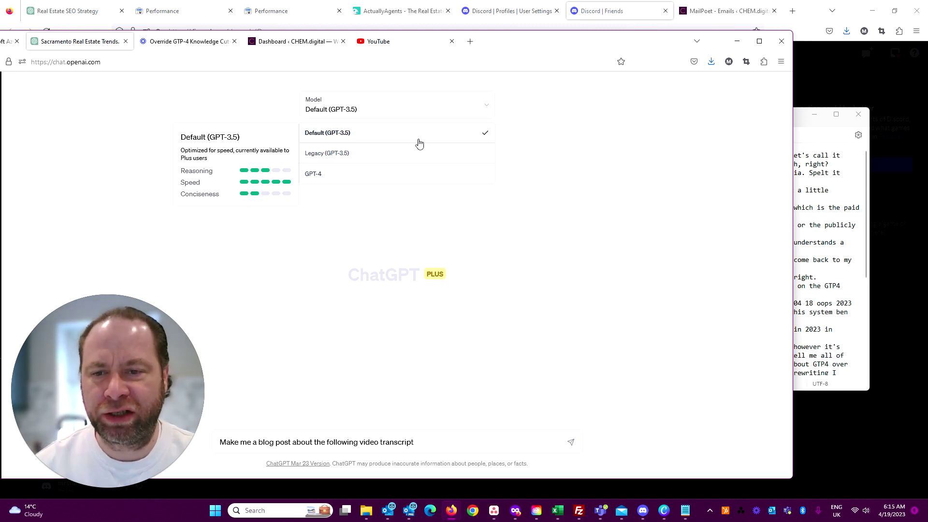
# Keep Default (GPT-3.5) as the chat model and bring the Notepad transcript to the front
pyautogui.click(419, 144)
pyautogui.click(423, 107)
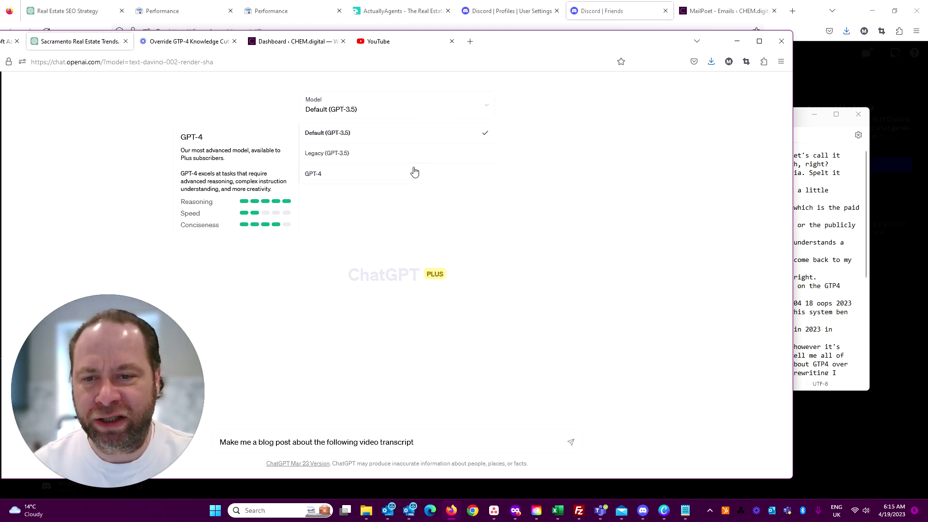
pyautogui.click(642, 155)
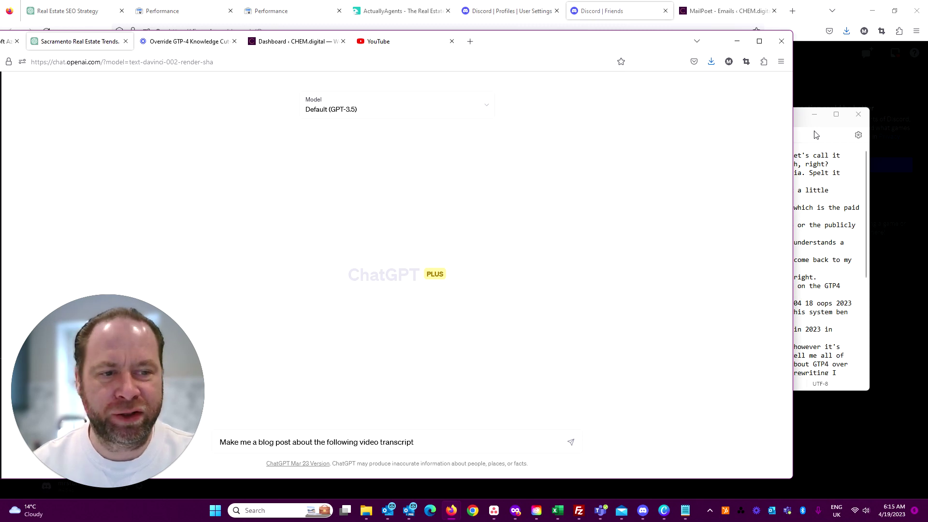
pyautogui.click(803, 116)
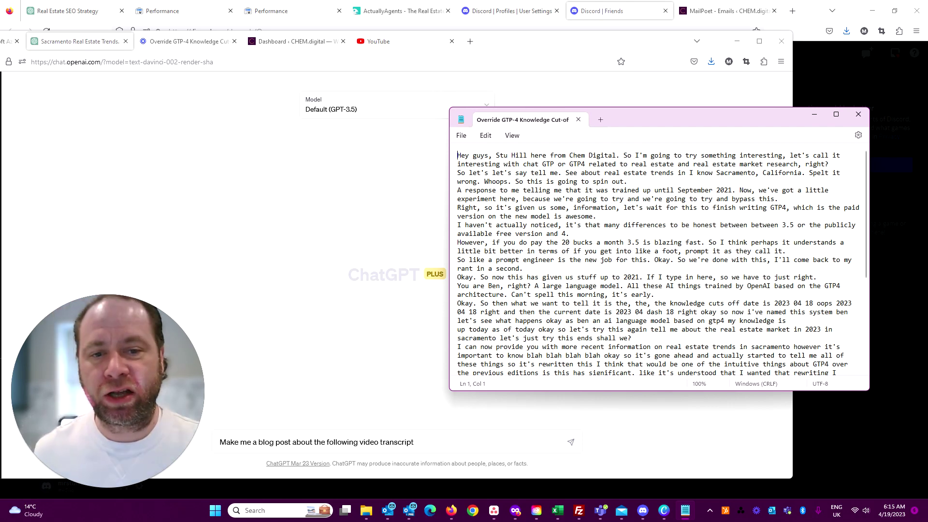
# Select the Notepad transcript through to its end, then return to the ChatGPT window
pyautogui.click(574, 207)
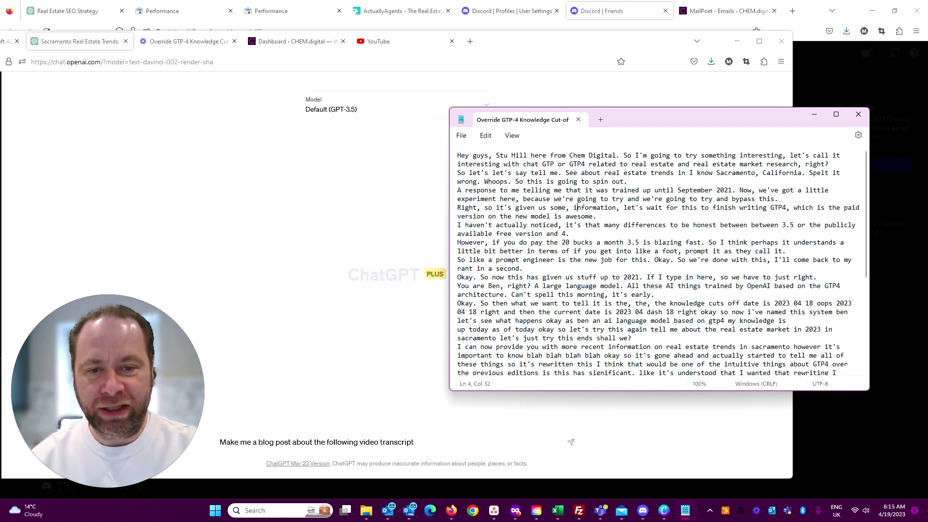
pyautogui.moveTo(495, 181); pyautogui.dragTo(643, 347)
pyautogui.scroll(6, 636, 229)
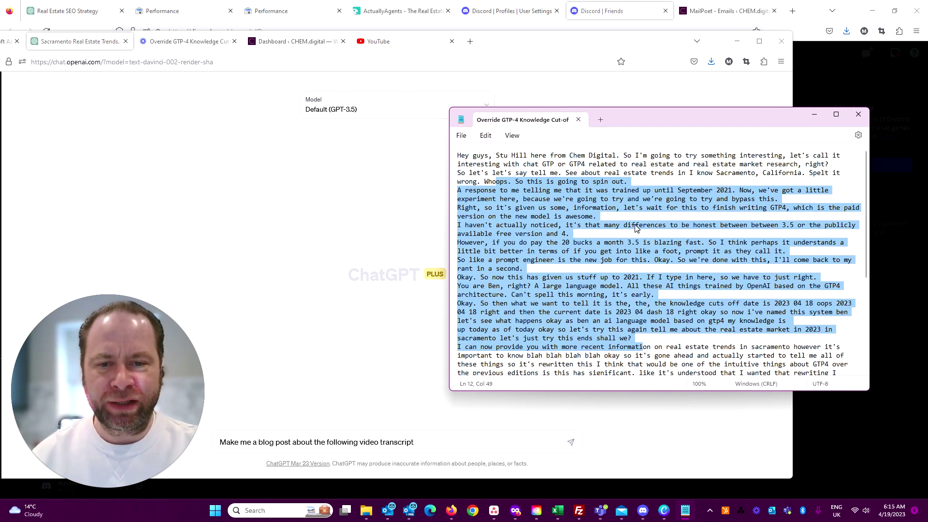
pyautogui.hotkey('ctrl', 'shift', 'End')
pyautogui.click(290, 169)
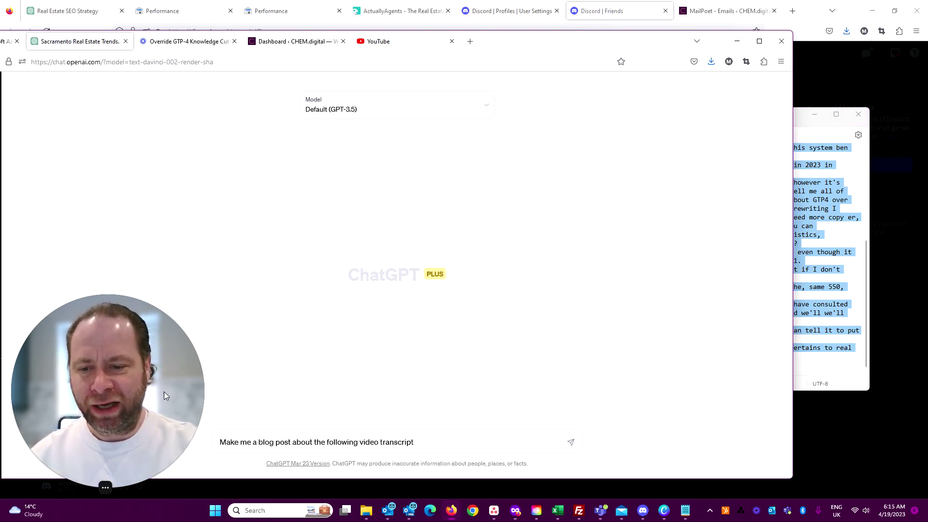
# Add a colon and the pasted transcript to the blog-post prompt, send it, and read GPT-3.5's reply
pyautogui.click(422, 439)
pyautogui.write(':')
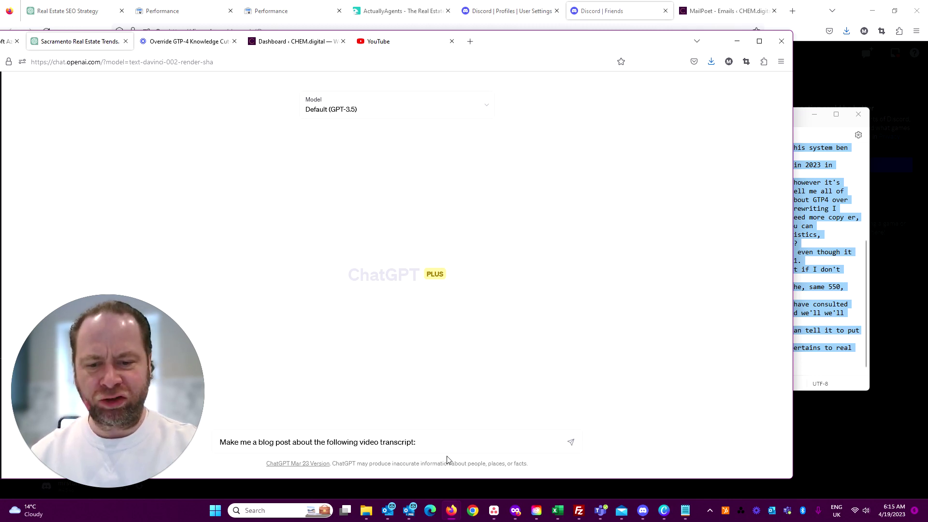
pyautogui.hotkey('shift', 'Return')
pyautogui.hotkey('shift', 'Return')
pyautogui.hotkey('ctrl', 'v')
pyautogui.press('Return')
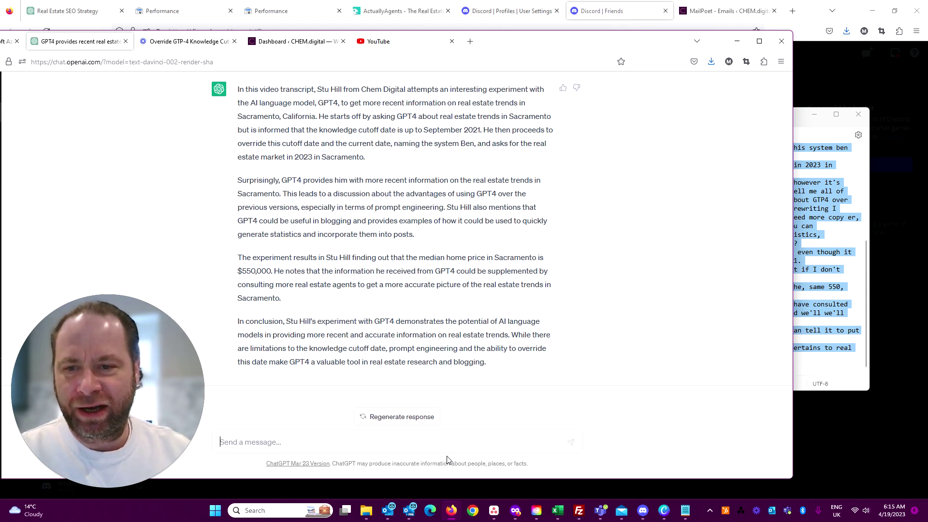
pyautogui.scroll(3, 260, 165)
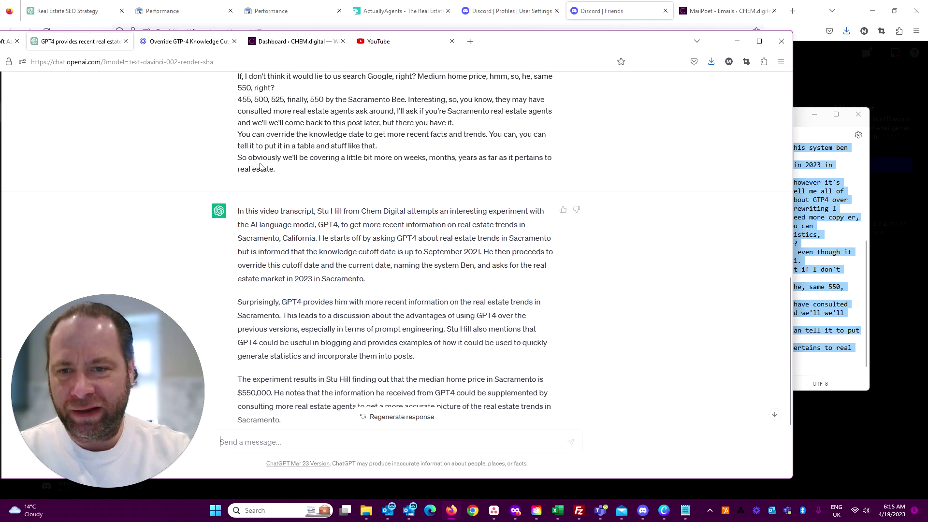
pyautogui.scroll(-3, 260, 166)
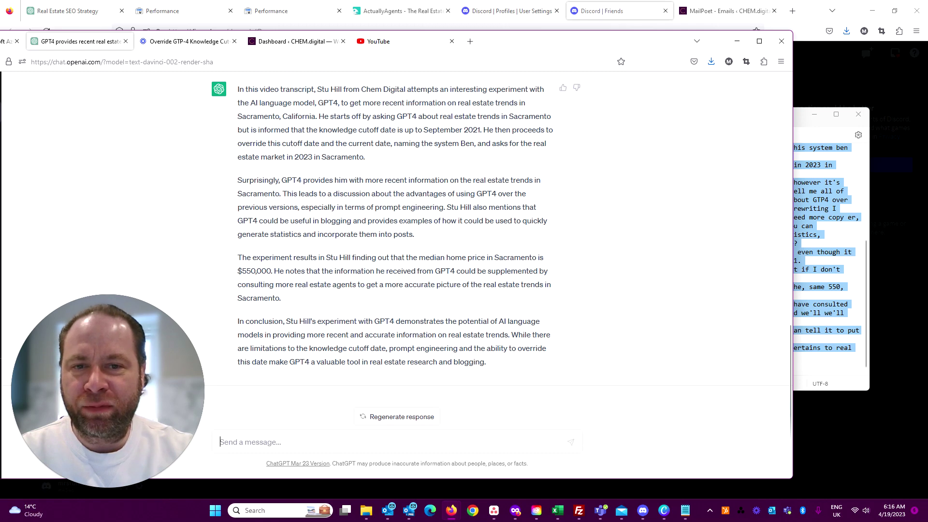
pyautogui.scroll(15, 135, 102)
pyautogui.scroll(-15, 135, 102)
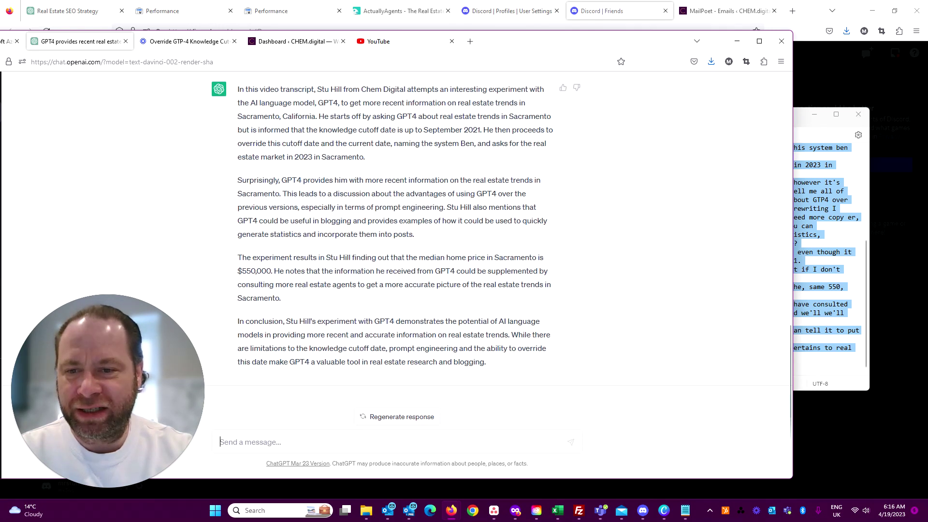
# Load a fresh ChatGPT chat in a new browser tab beside the GPT-3.5 blog-post chat
pyautogui.click(470, 47)
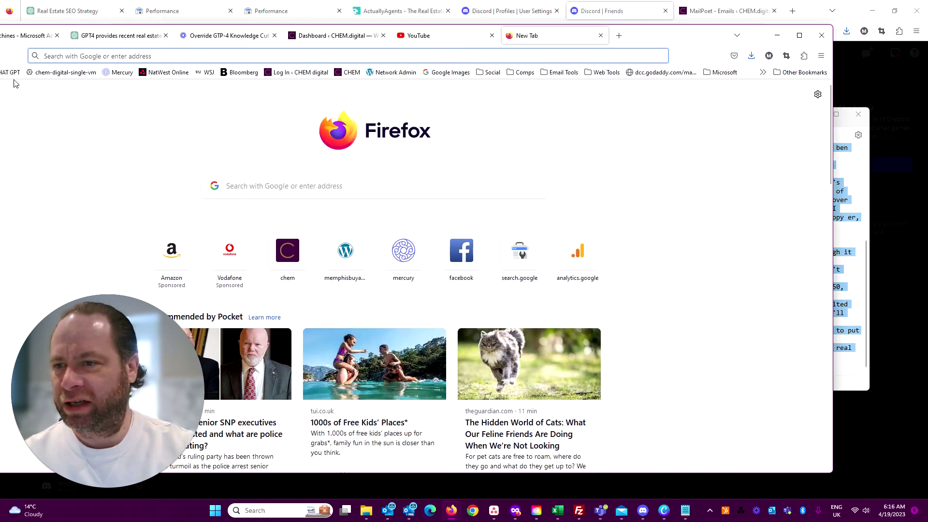
pyautogui.click(10, 72)
pyautogui.click(121, 36)
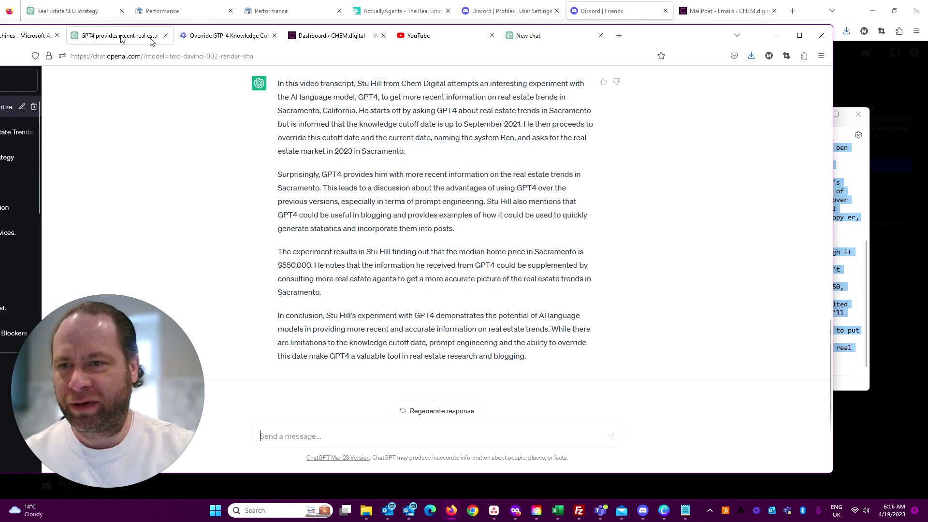
pyautogui.moveTo(121, 36); pyautogui.dragTo(447, 37)
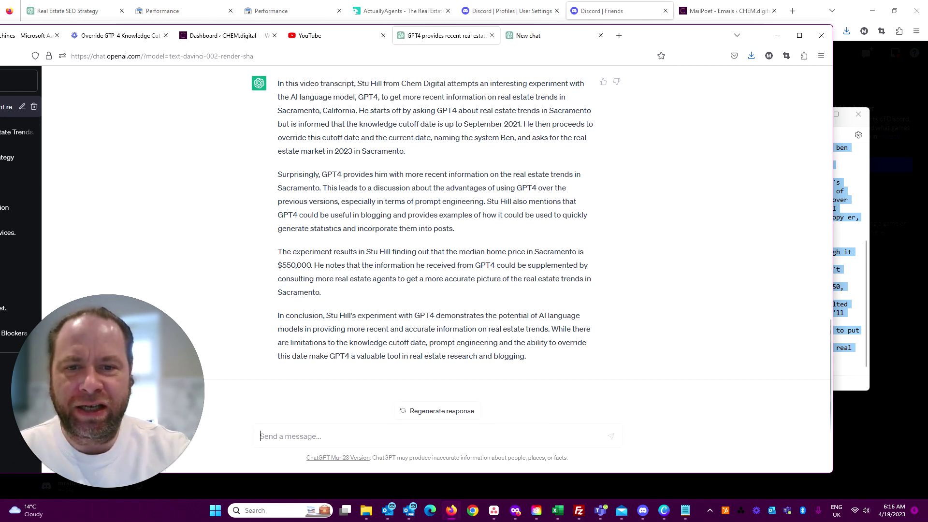
# Review the GPT-3.5 summary by highlighting its first and second paragraphs, then go to the empty chat
pyautogui.moveTo(423, 83); pyautogui.dragTo(558, 114)
pyautogui.click(557, 114)
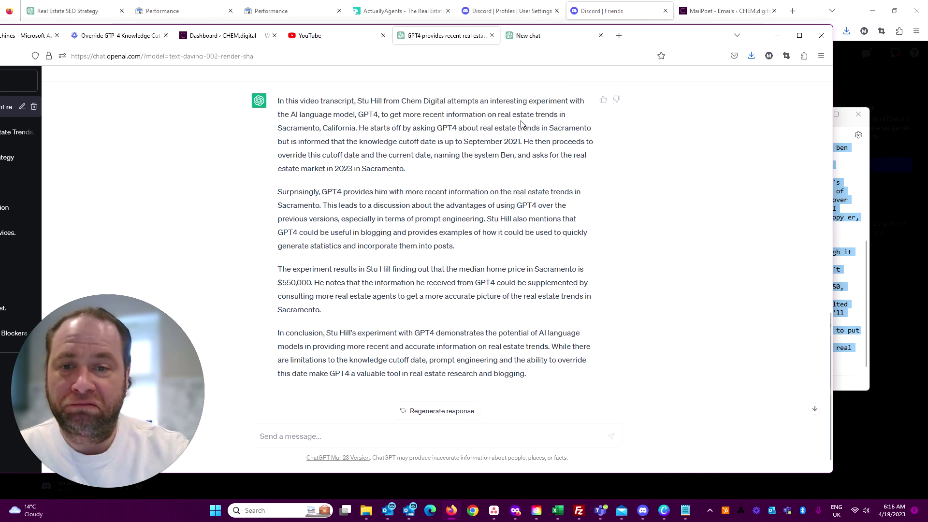
pyautogui.moveTo(287, 192); pyautogui.dragTo(580, 192)
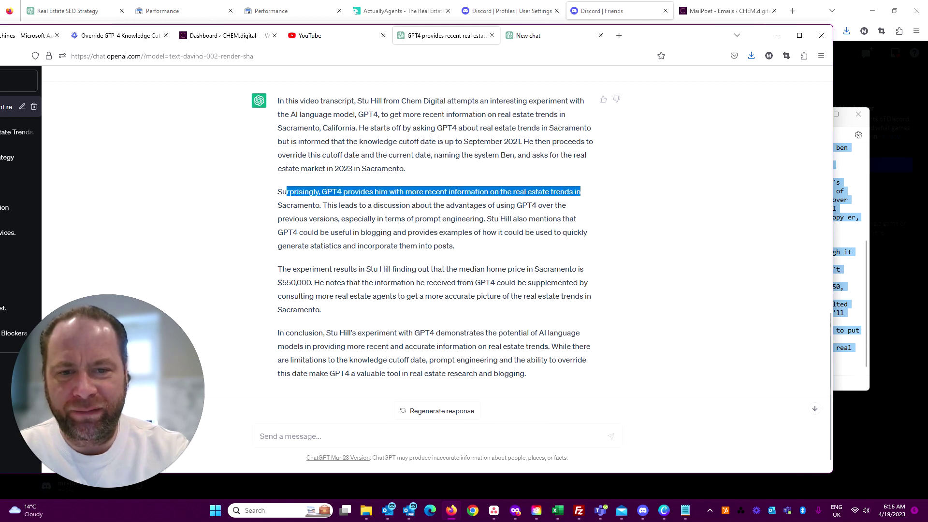
pyautogui.scroll(-1, 464, 305)
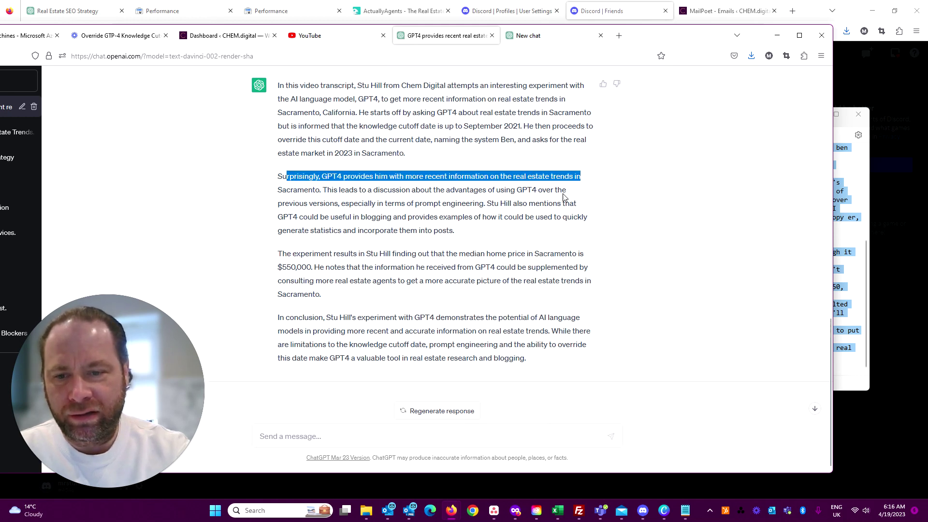
pyautogui.click(485, 258)
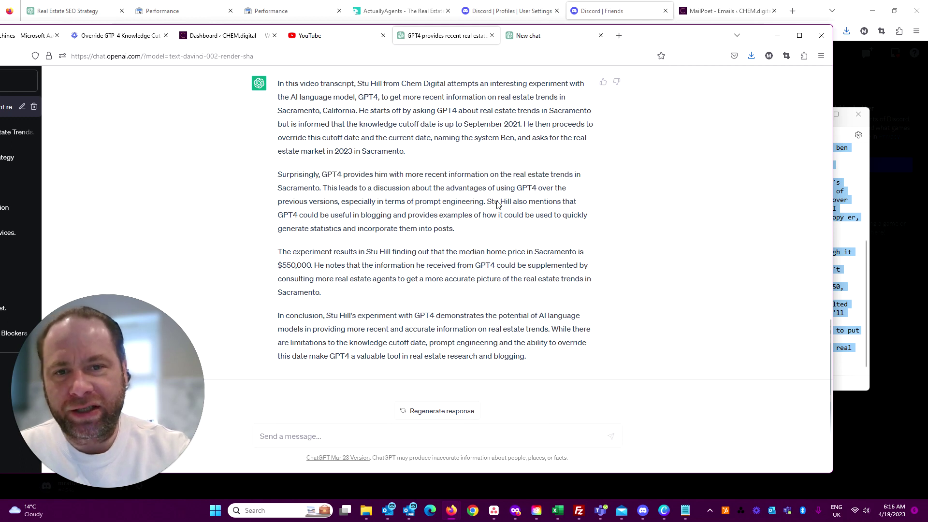
pyautogui.scroll(2, 452, 159)
pyautogui.scroll(-2, 449, 148)
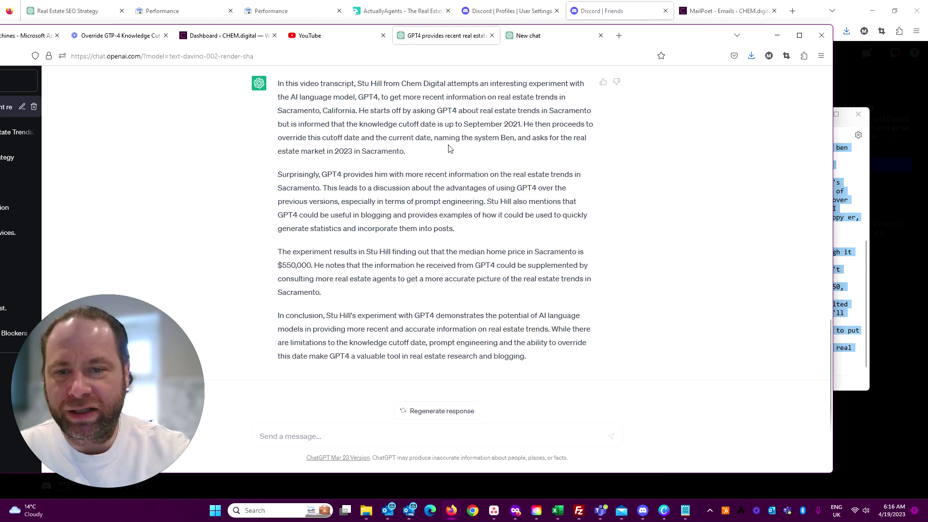
pyautogui.click(563, 38)
# Set the new chat's model to GPT-4 and select the transcript prompt in the GPT-3.5 chat
pyautogui.click(377, 101)
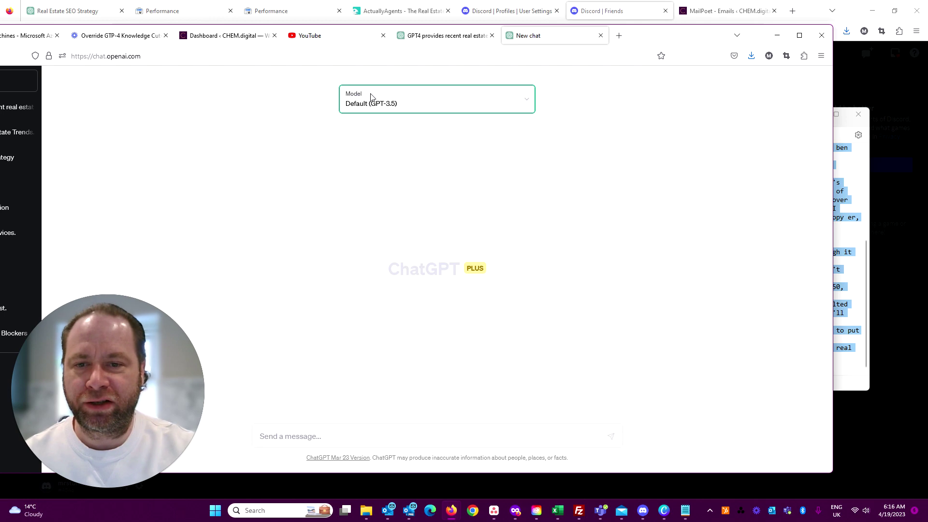
pyautogui.click(353, 172)
pyautogui.click(444, 36)
pyautogui.scroll(10, 435, 242)
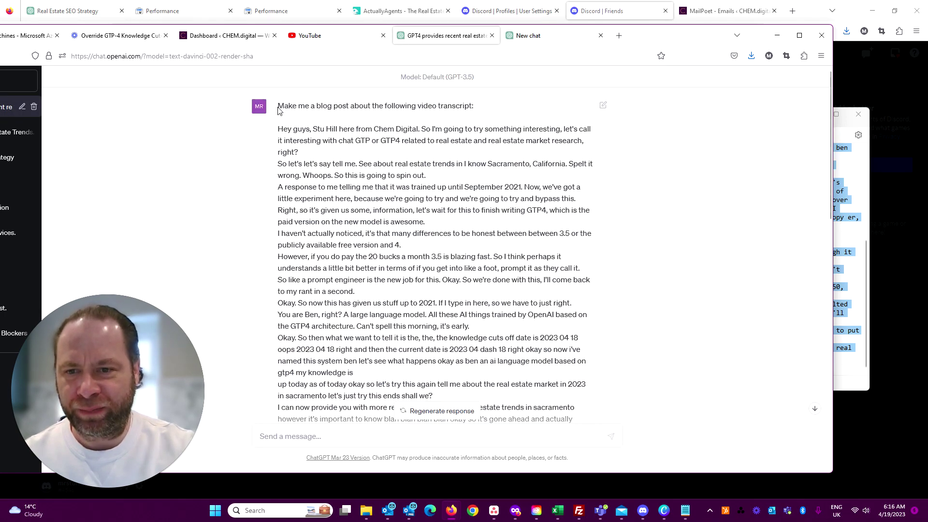
pyautogui.moveTo(274, 124); pyautogui.dragTo(323, 198)
pyautogui.scroll(-9, 375, 250)
pyautogui.keyDown('shift'); pyautogui.click(375, 251); pyautogui.keyUp('shift')
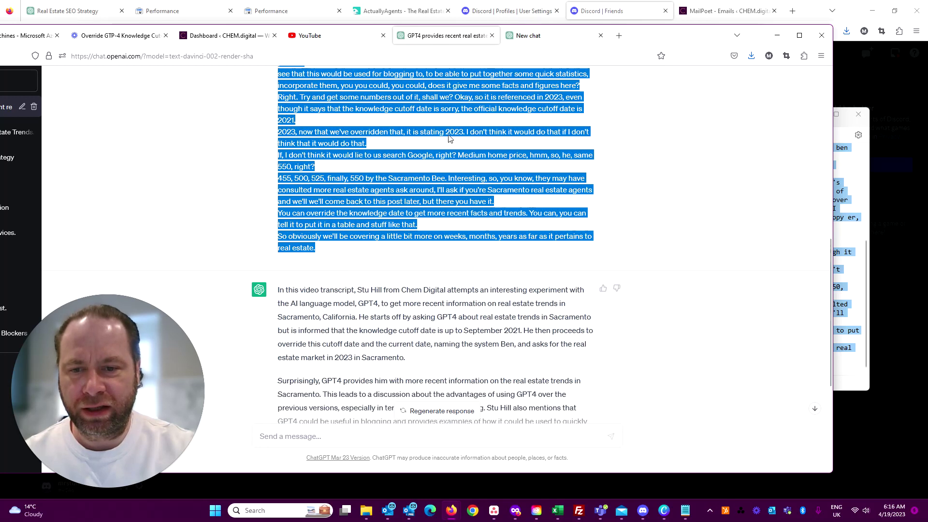
# Paste the blog-post prompt with the transcript into the GPT-4 chat and send it
pyautogui.click(529, 38)
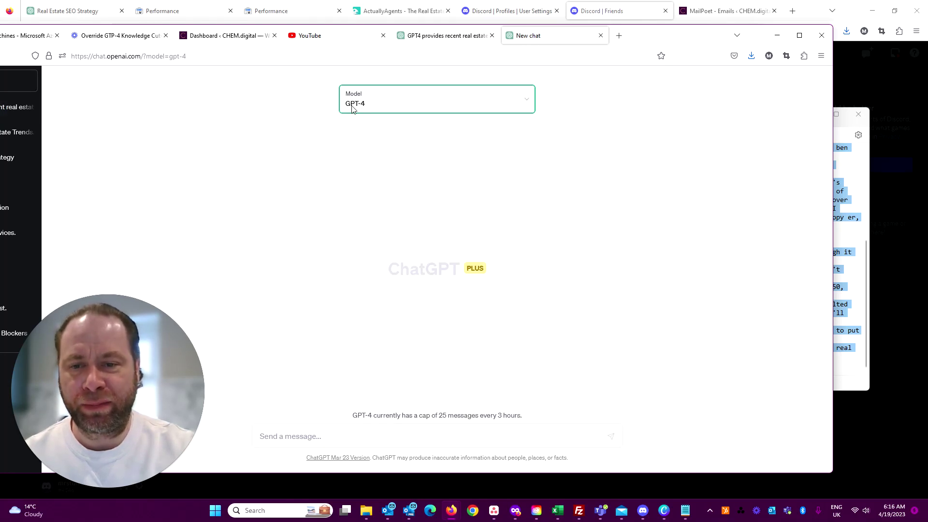
pyautogui.click(292, 436)
pyautogui.hotkey('ctrl', 'v')
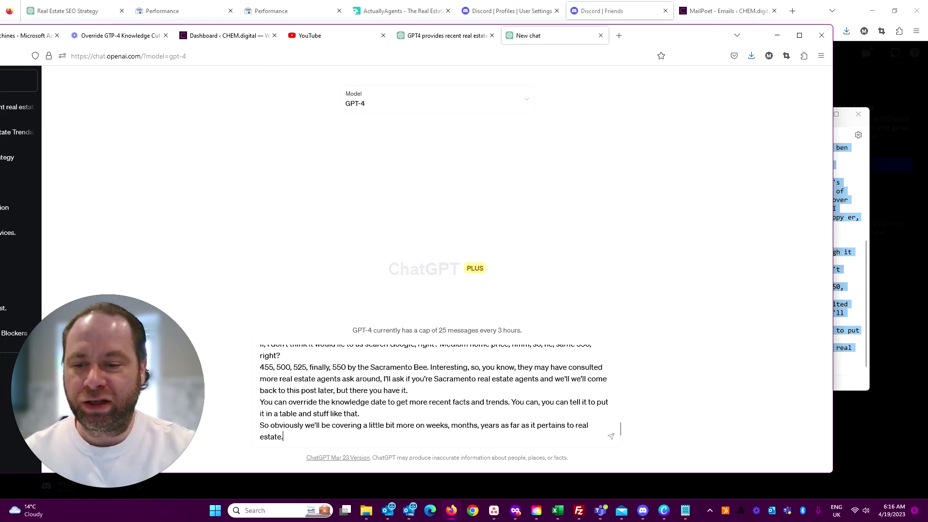
pyautogui.press('Return')
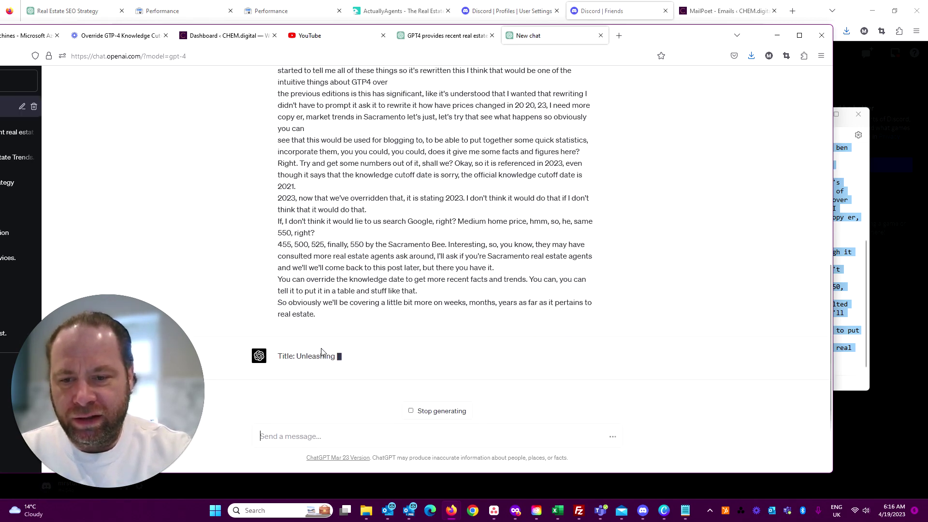
# Review the GPT-3.5 reply in its tab, highlighting its opening line
pyautogui.hotkey('ctrl', 'shift', 'Tab')
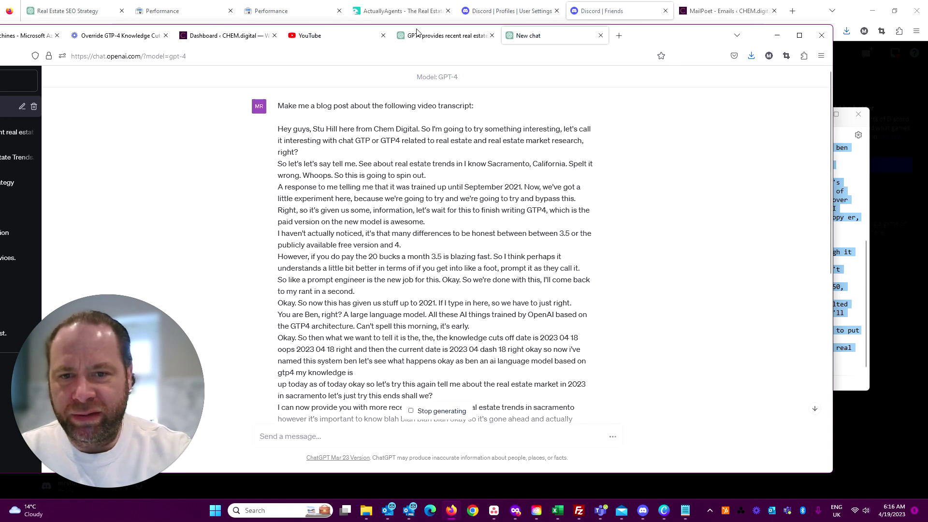
pyautogui.scroll(5, 378, 266)
pyautogui.scroll(-10, 379, 251)
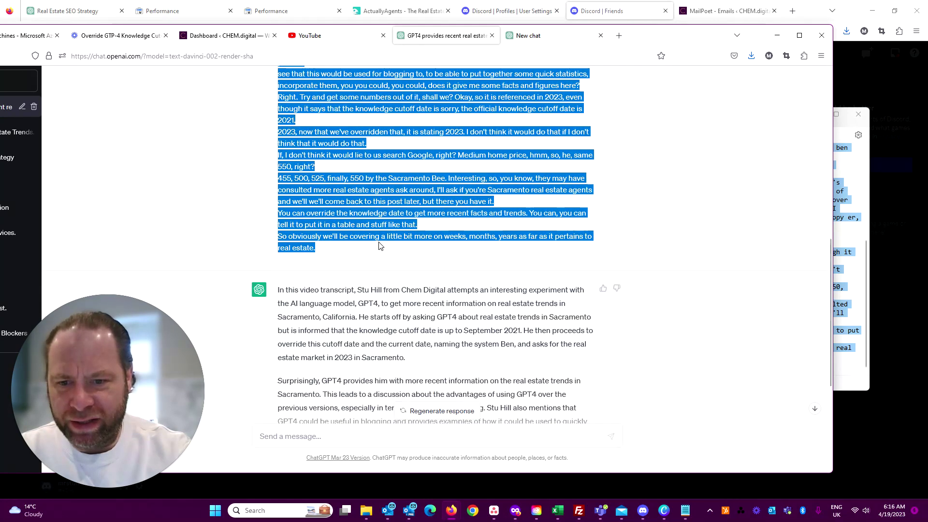
pyautogui.scroll(1, 358, 166)
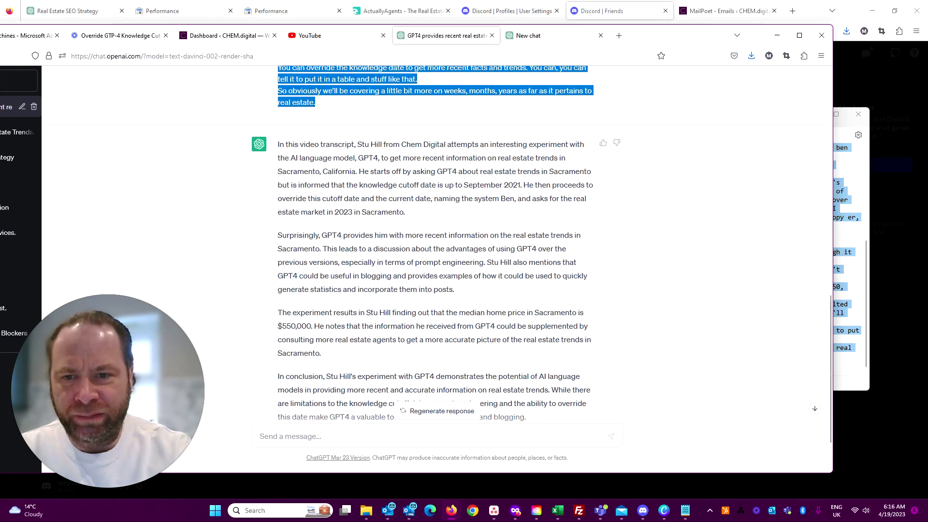
pyautogui.moveTo(280, 144); pyautogui.dragTo(556, 144)
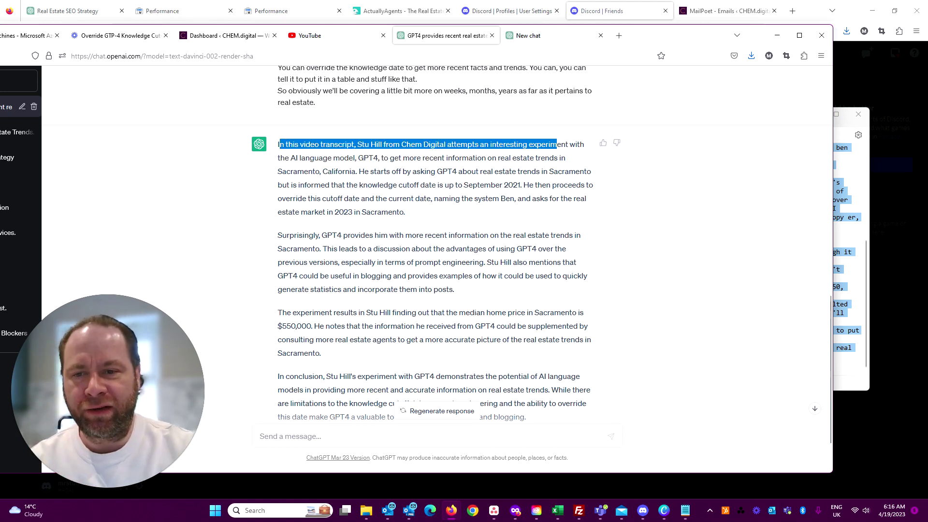
pyautogui.click(556, 145)
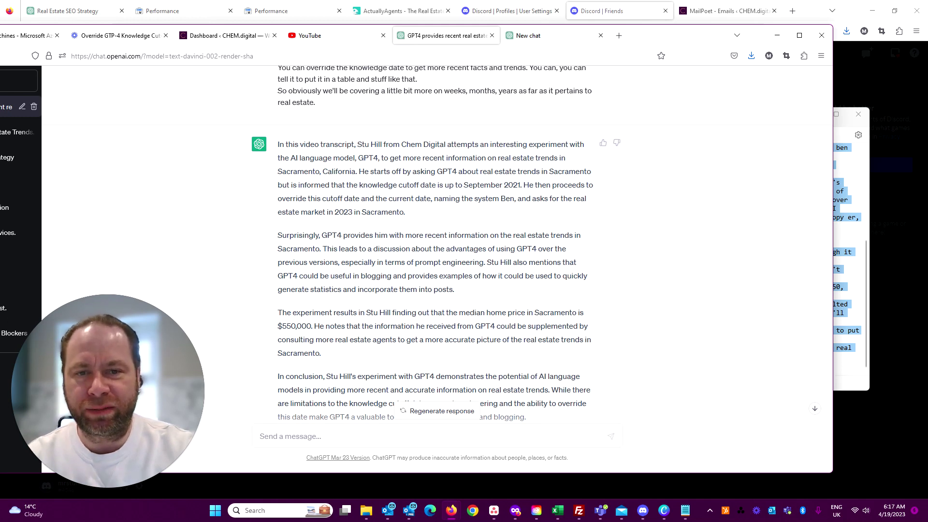
# Check on GPT-4's blog post as it generates, then return to the GPT-3.5 summary
pyautogui.click(560, 36)
pyautogui.scroll(-15, 435, 241)
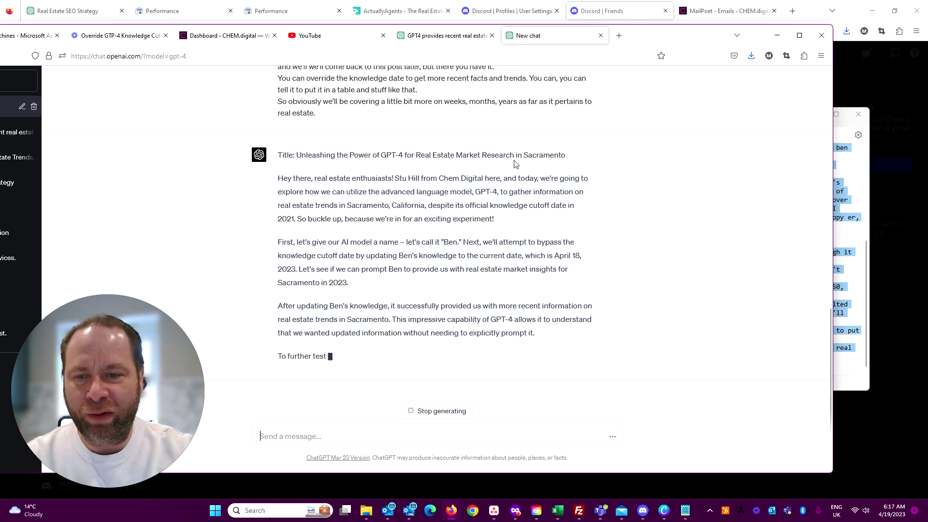
pyautogui.click(460, 39)
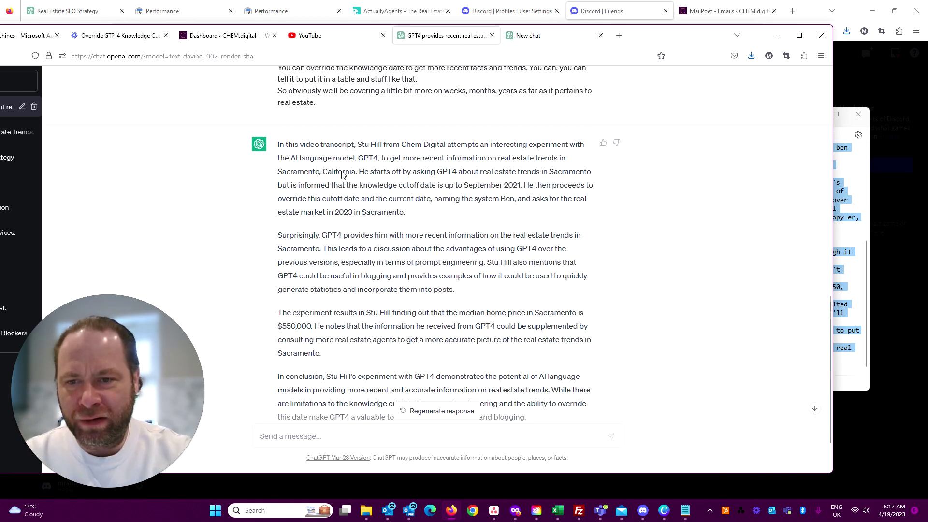
# Highlight the GPT-3.5 reply's opening words, then watch GPT-4 finish its blog post with a conclusion
pyautogui.moveTo(278, 145); pyautogui.dragTo(377, 144)
pyautogui.scroll(15, 377, 145)
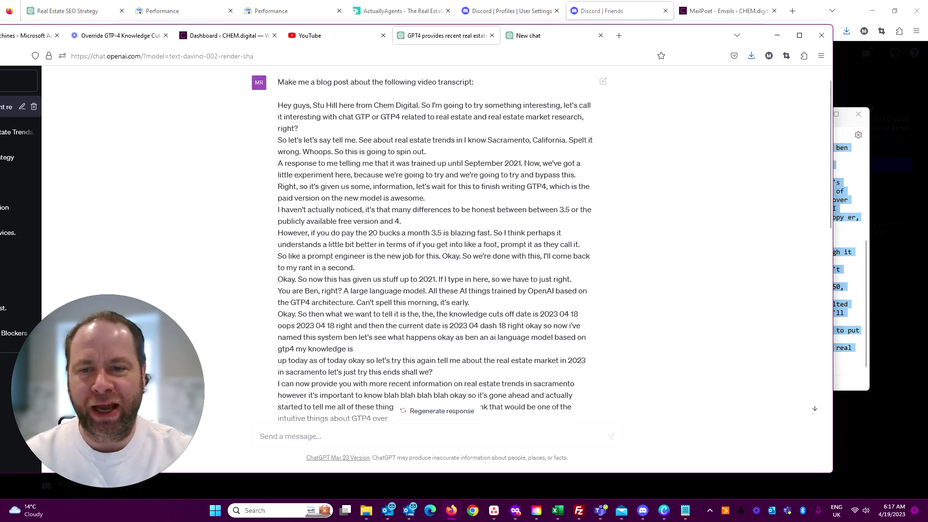
pyautogui.click(536, 36)
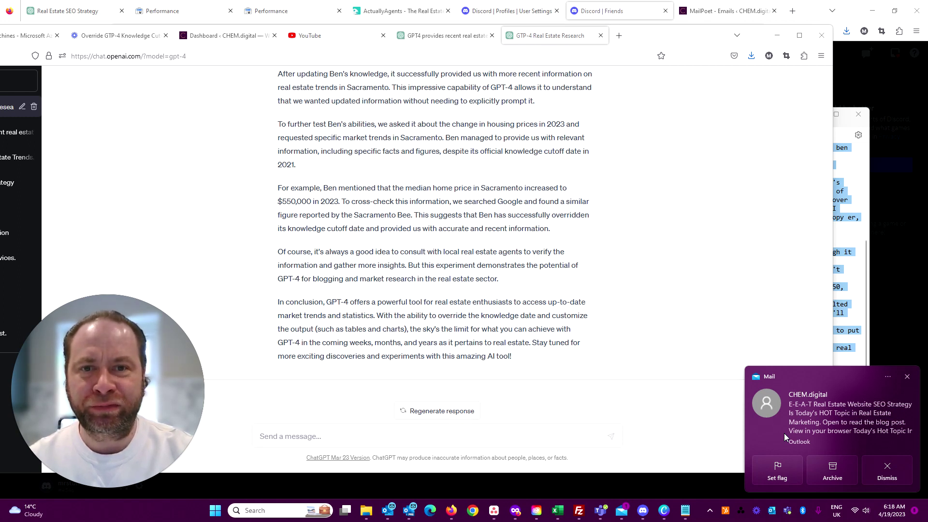
pyautogui.click(784, 433)
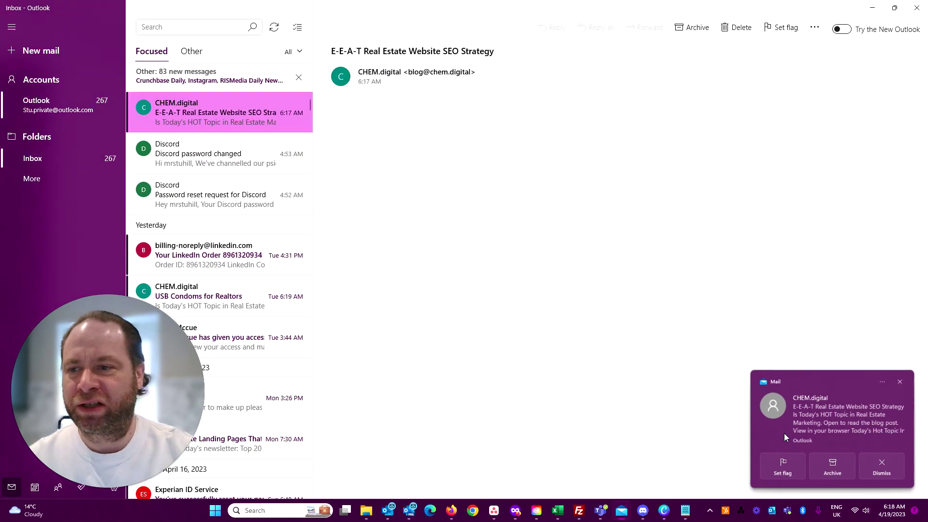
pyautogui.click(877, 6)
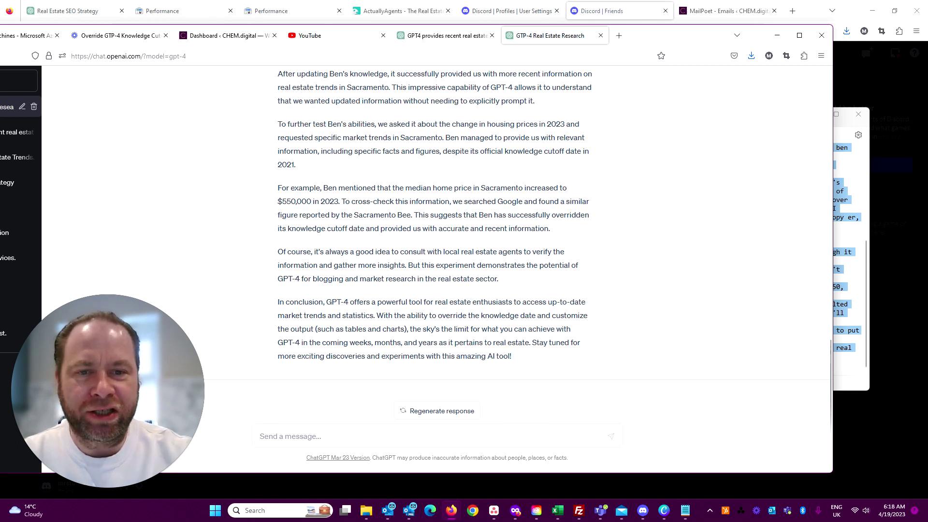
pyautogui.moveTo(557, 108); pyautogui.dragTo(555, 169)
pyautogui.click(555, 169)
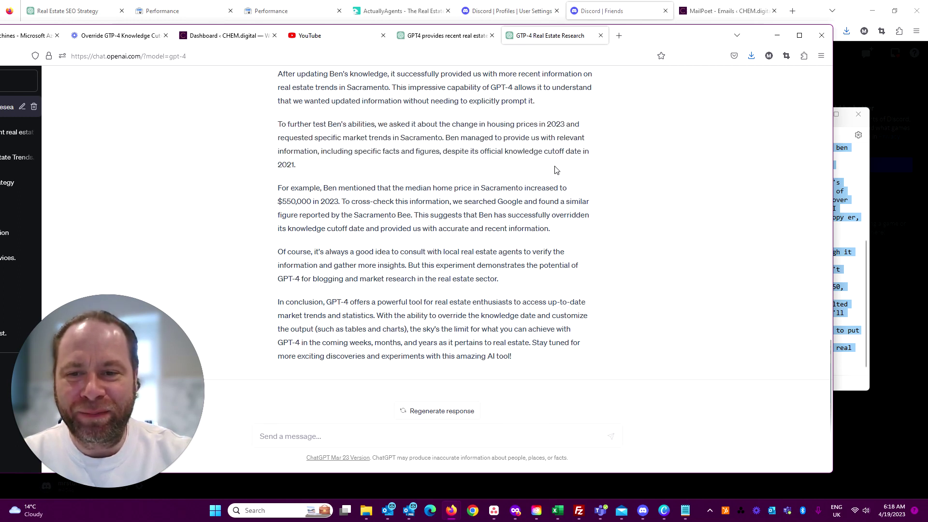